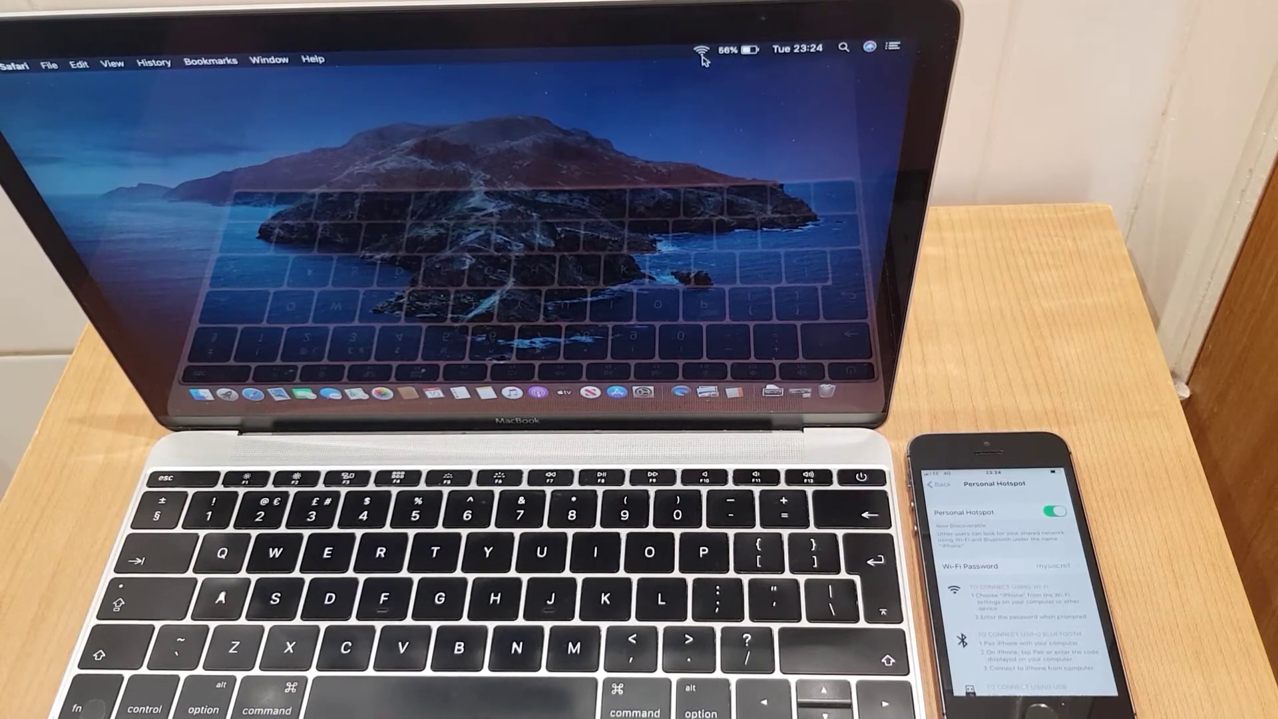
# Step: Reveal the available Wi-Fi networks from the menu bar
pyautogui.click(702, 52)
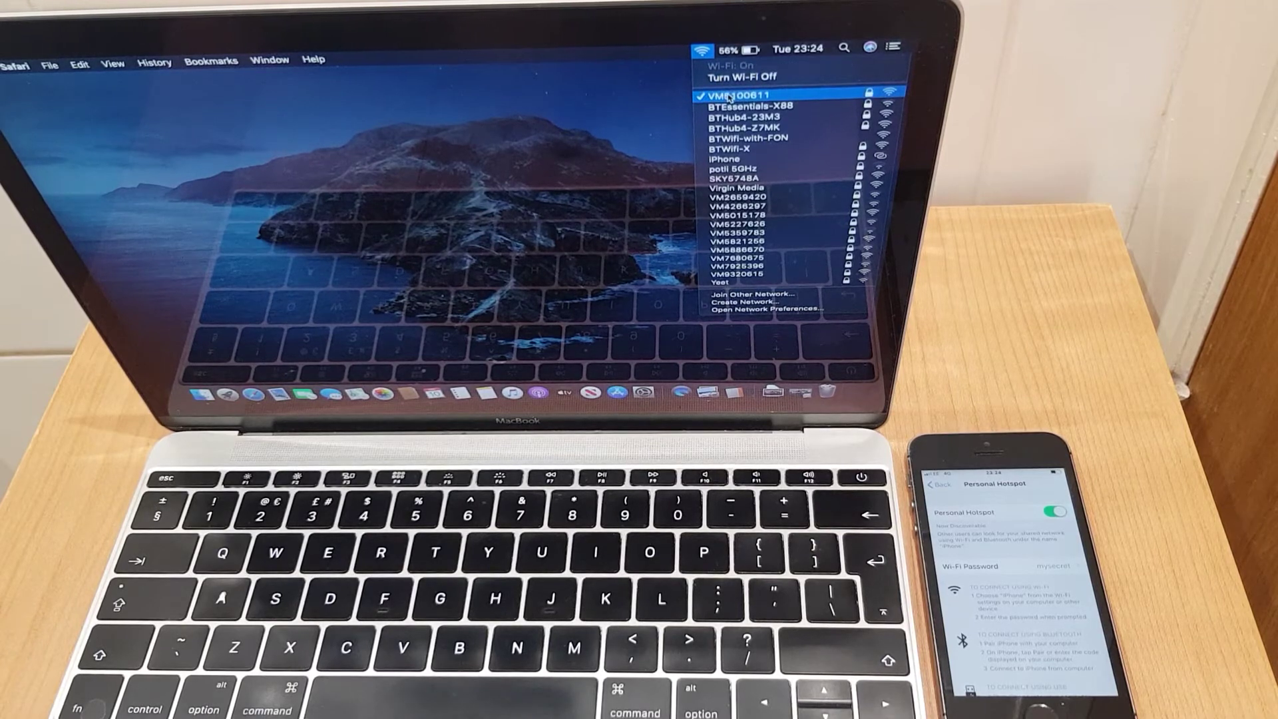
# Step: Select the iPhone network, enter its hotspot password and join it
pyautogui.click(784, 159)
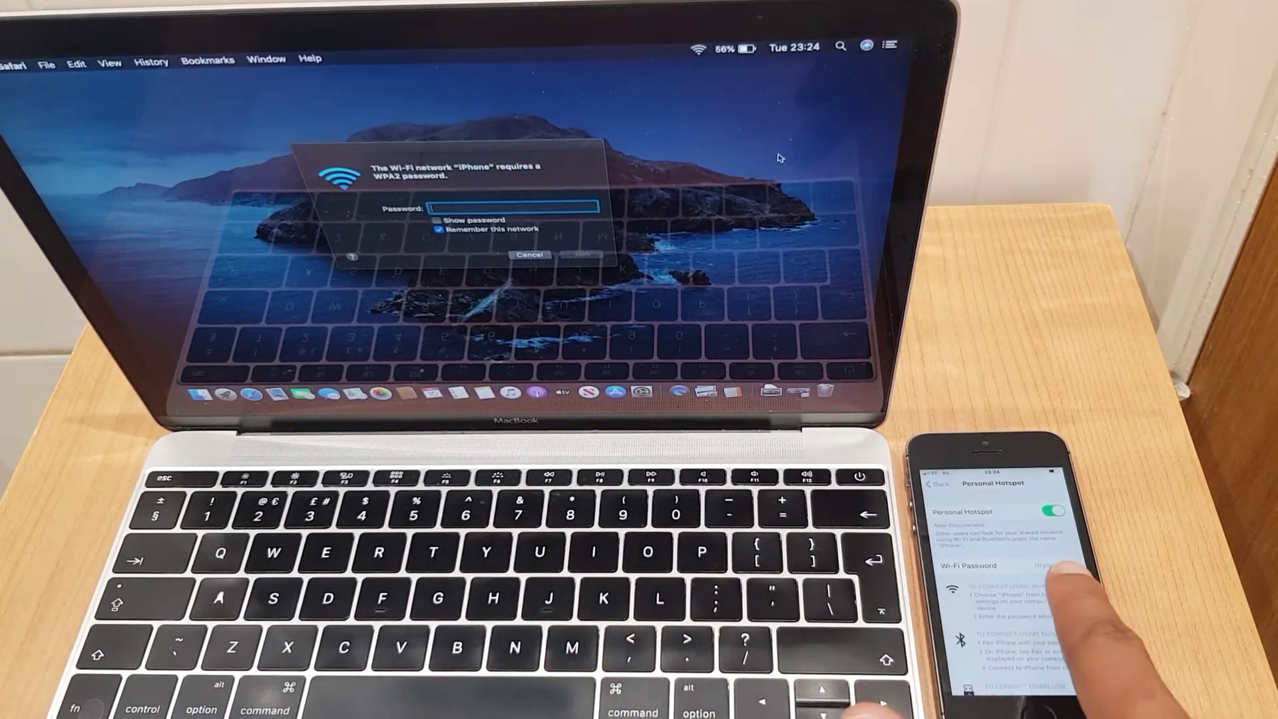
pyautogui.write('m')
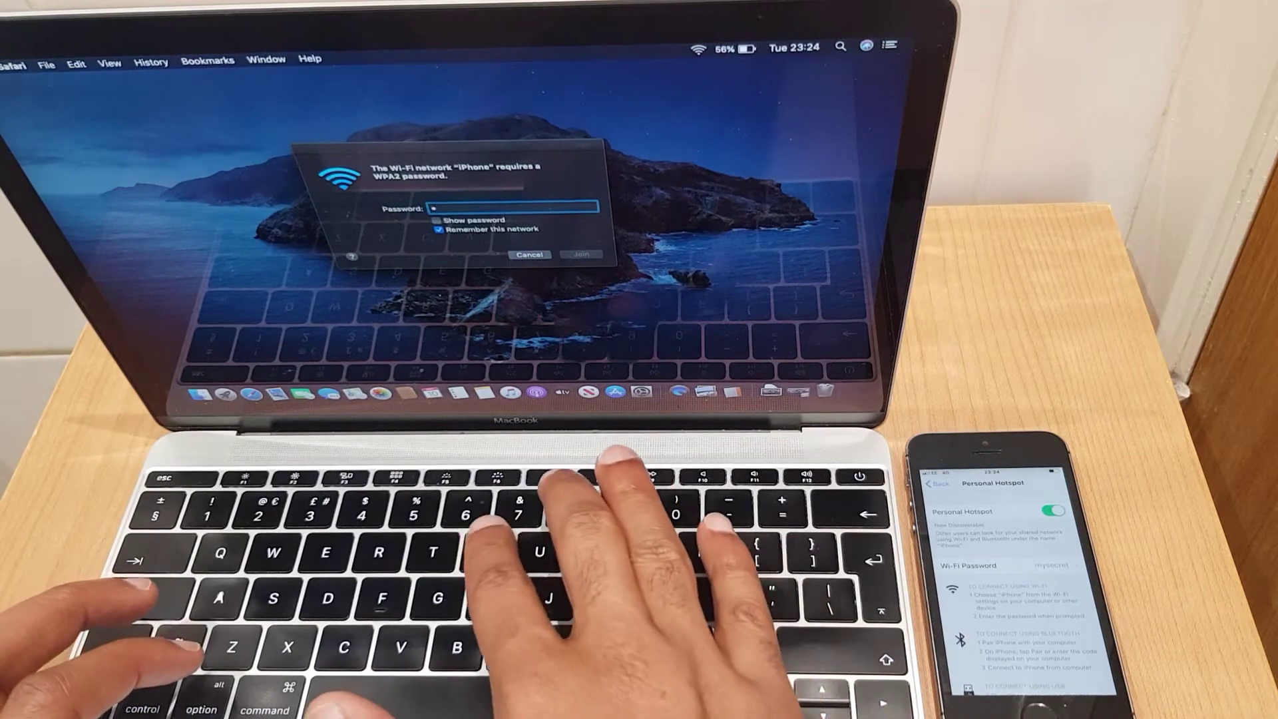
pyautogui.write('ypas')
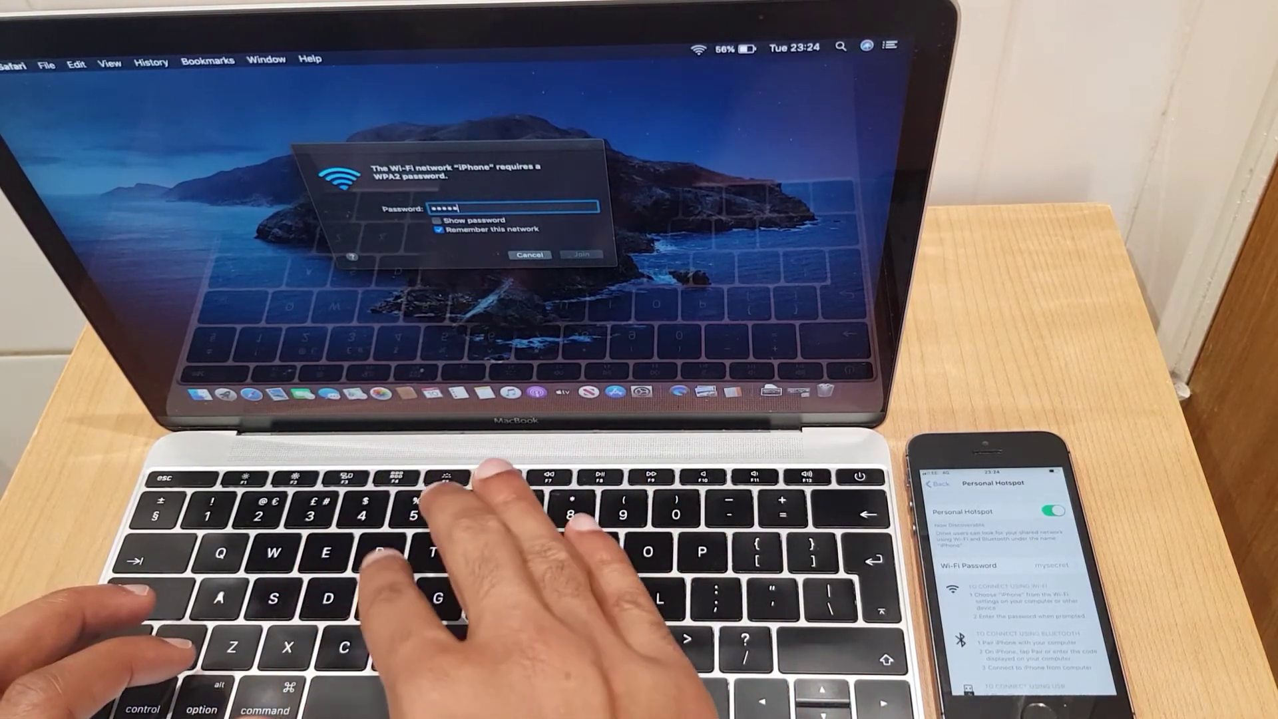
pyautogui.write('sword')
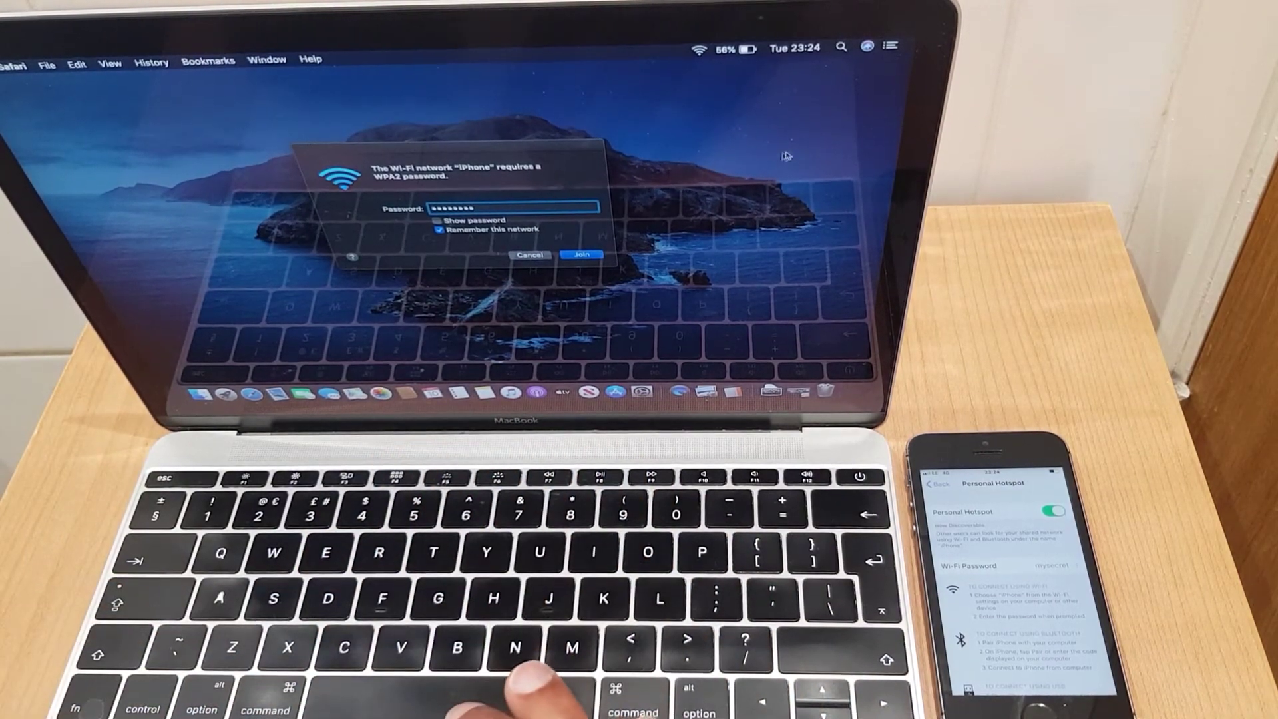
pyautogui.click(574, 257)
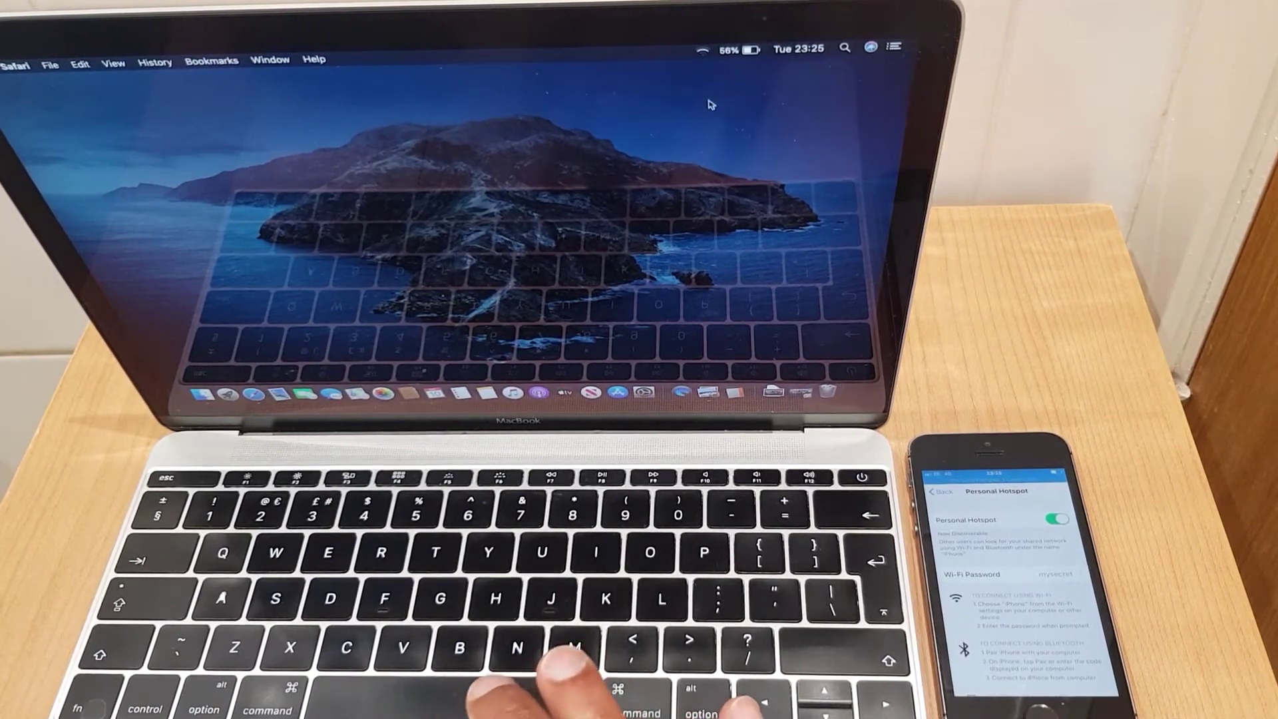
pyautogui.click(704, 53)
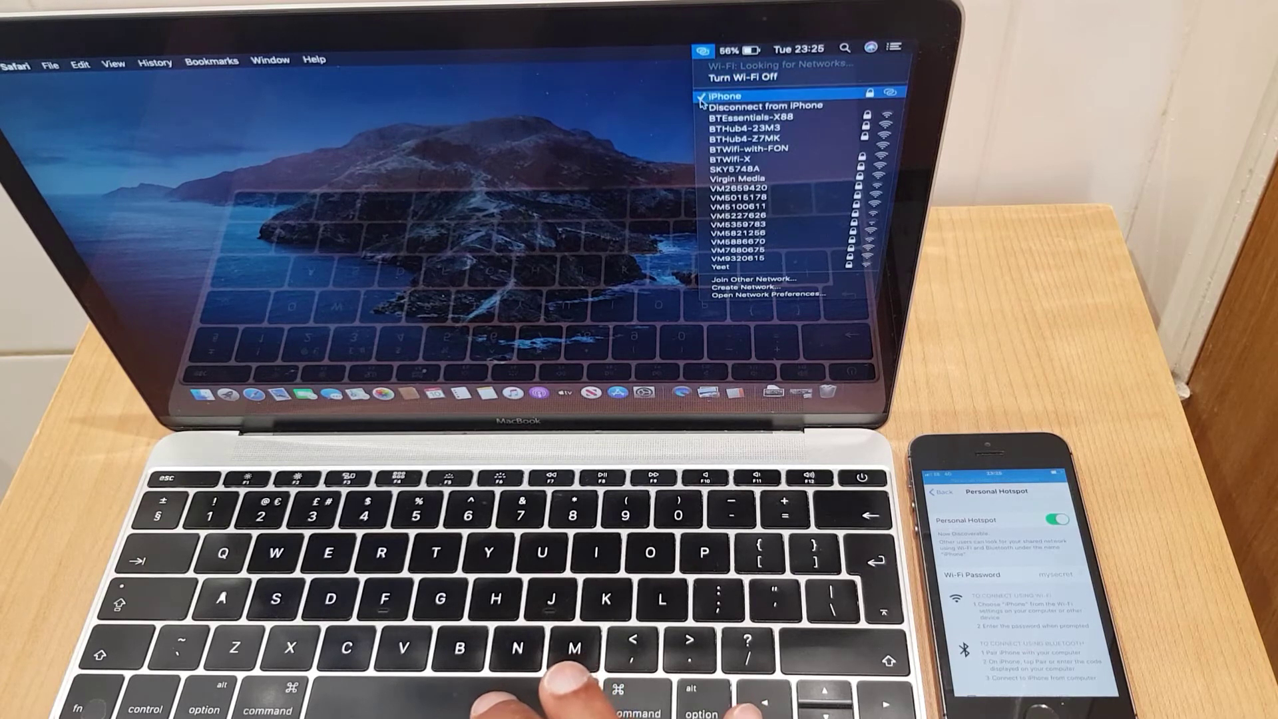
pyautogui.click(563, 185)
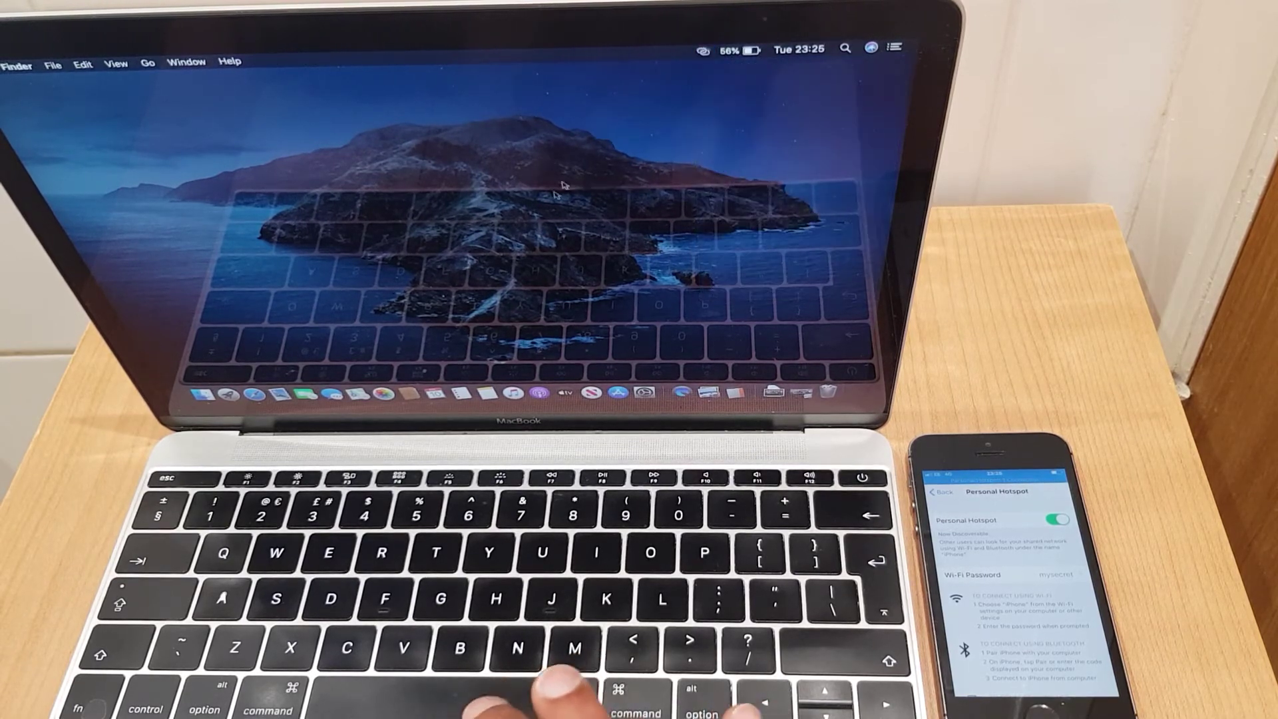